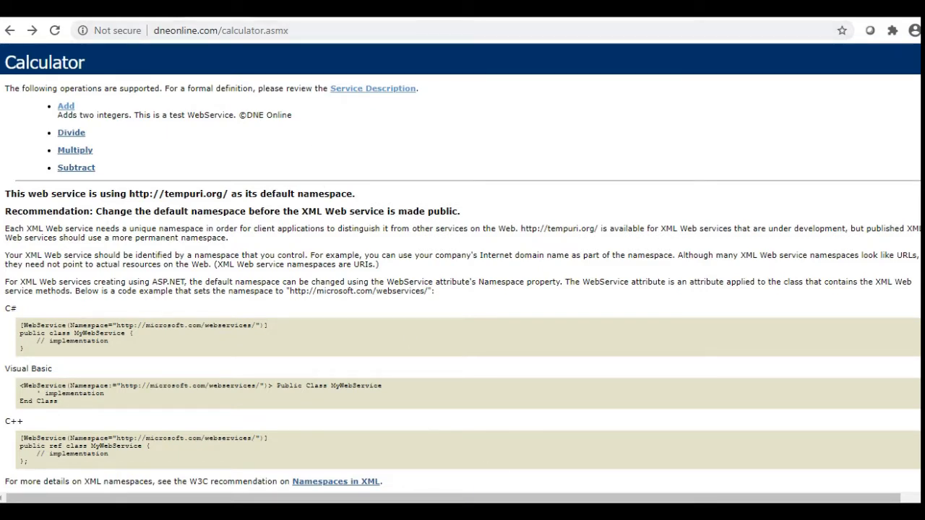
# Step: Switch to Katalon Studio and create a SOAP web service request named TestAddSOAPReq in the Object Repository
pyautogui.hotkey('ctrl', 'l')
pyautogui.hotkey('alt', 'Tab')
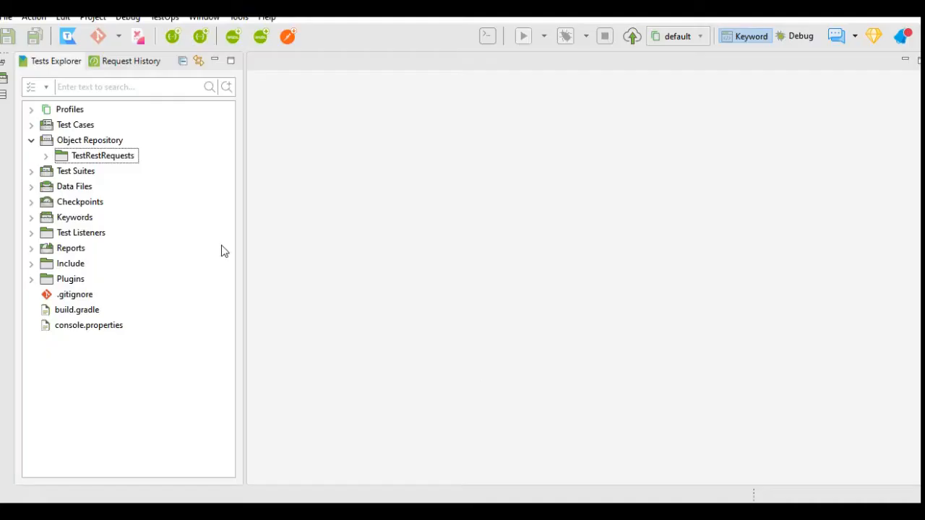
pyautogui.rightClick(82, 143)
pyautogui.moveTo(259, 164)
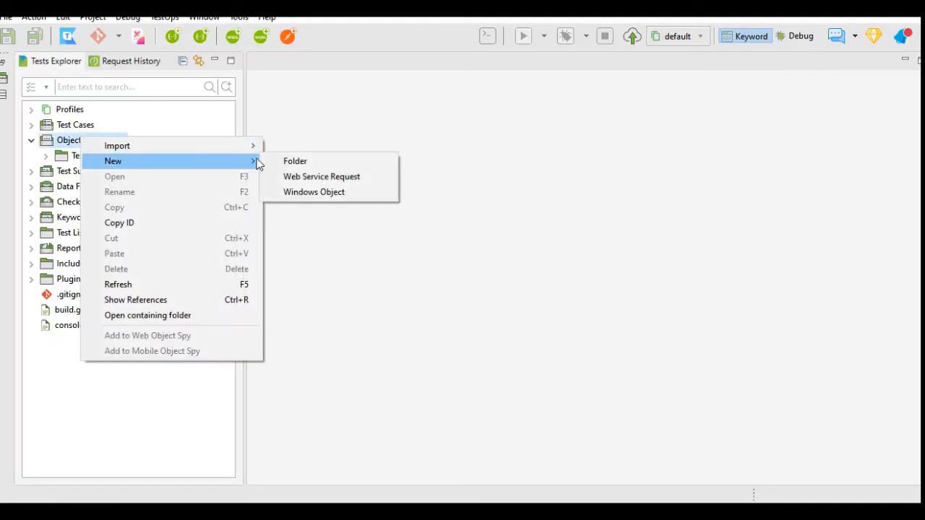
pyautogui.click(353, 179)
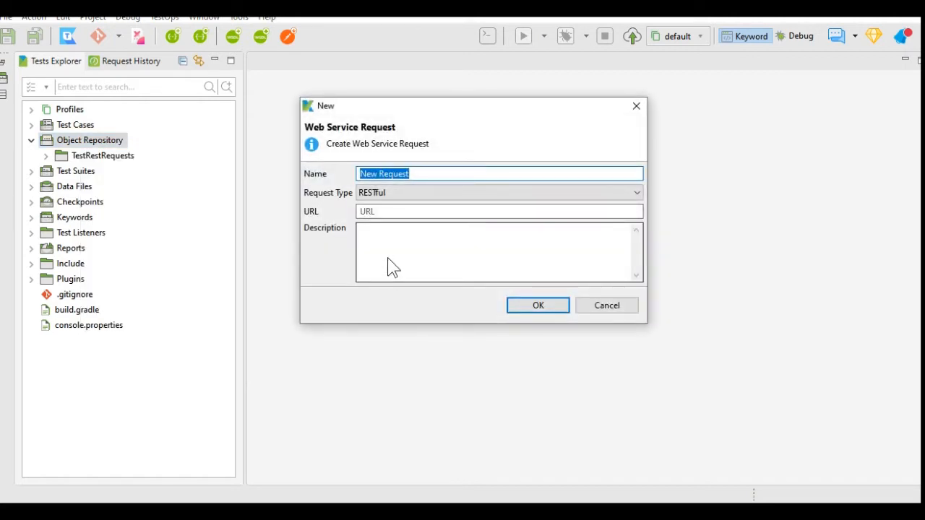
pyautogui.write('Test')
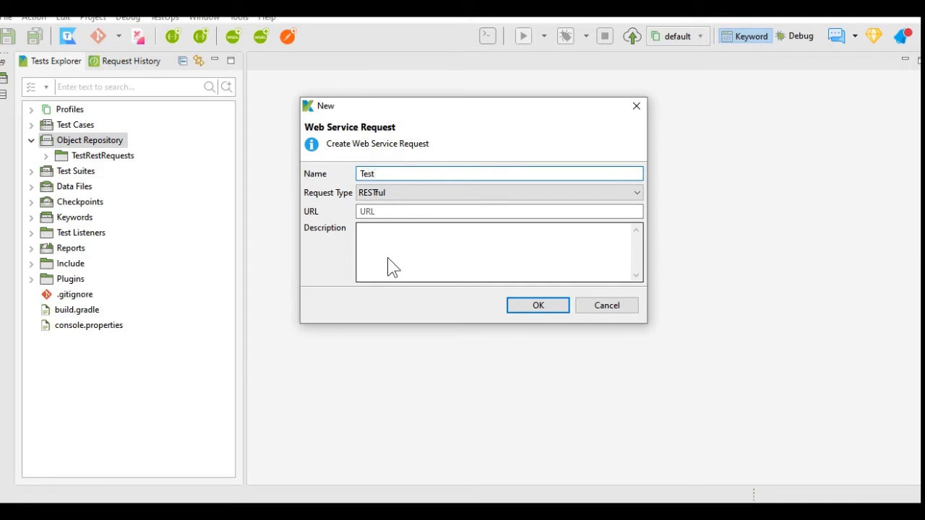
pyautogui.write('AddSOAPReq')
pyautogui.click(406, 195)
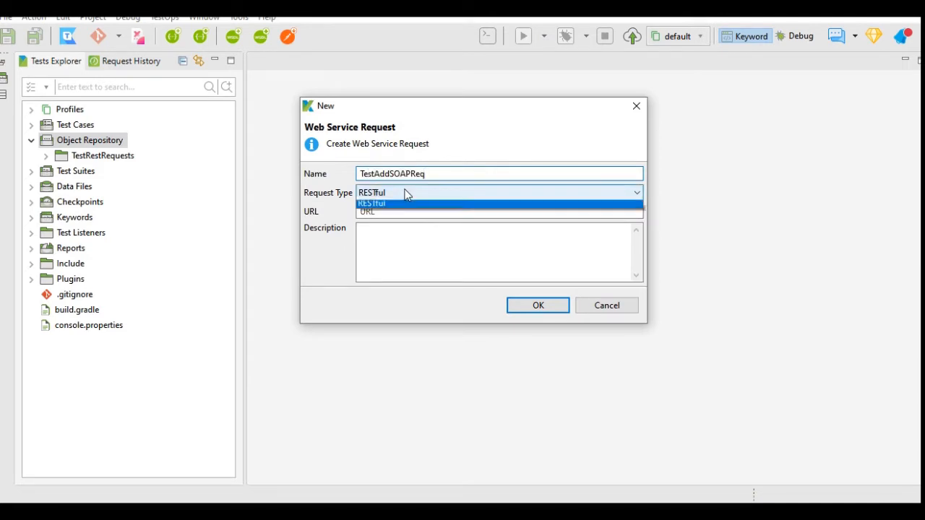
pyautogui.click(397, 203)
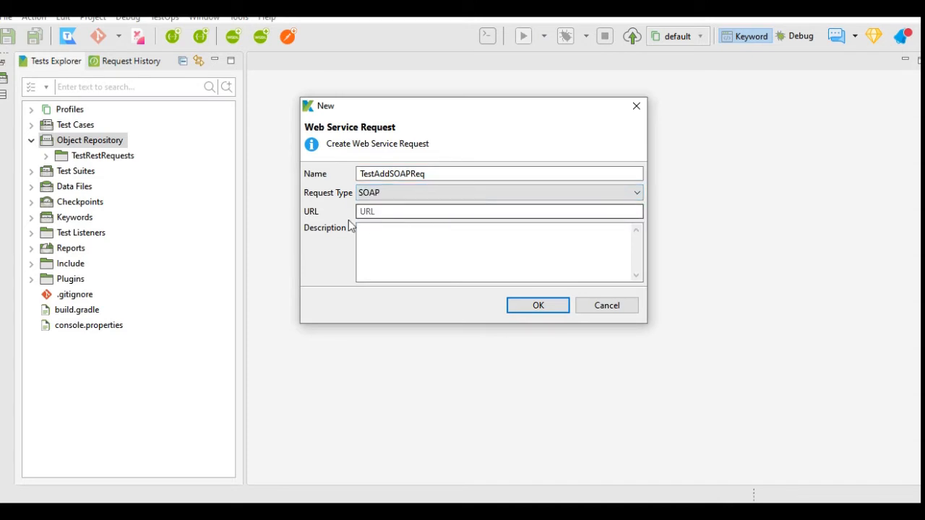
pyautogui.click(537, 306)
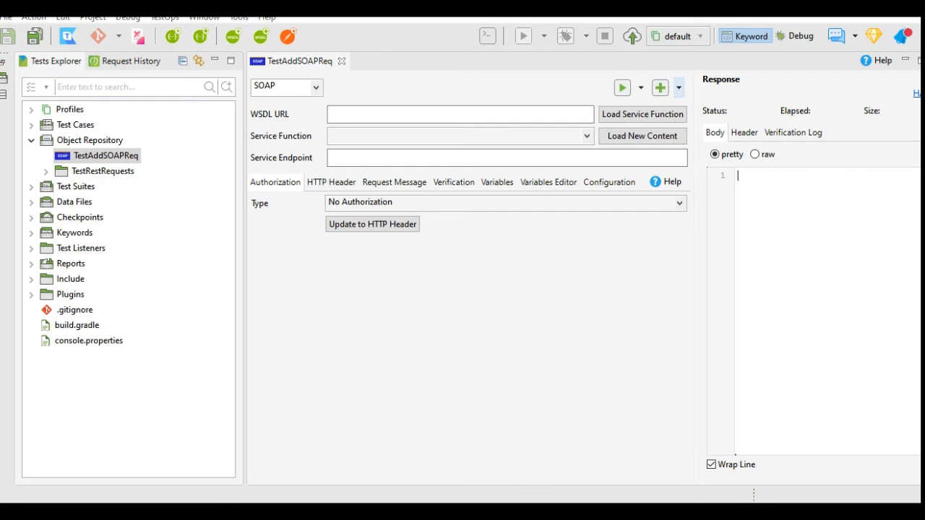
# Step: Copy the address of the calculator's Service Description page from the browser into the request's WSDL URL in Katalon Studio
pyautogui.click(518, 514)
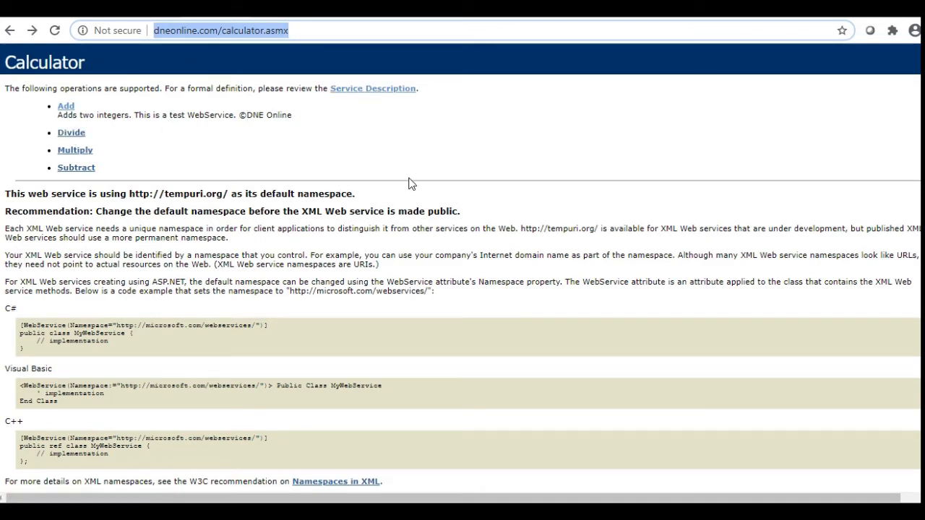
pyautogui.click(365, 90)
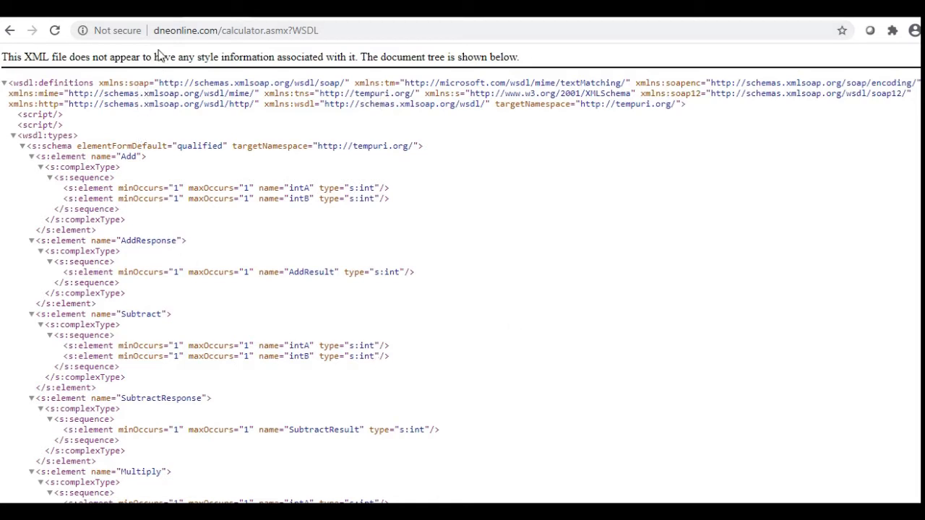
pyautogui.click(327, 29)
pyautogui.hotkey('ctrl', 'c')
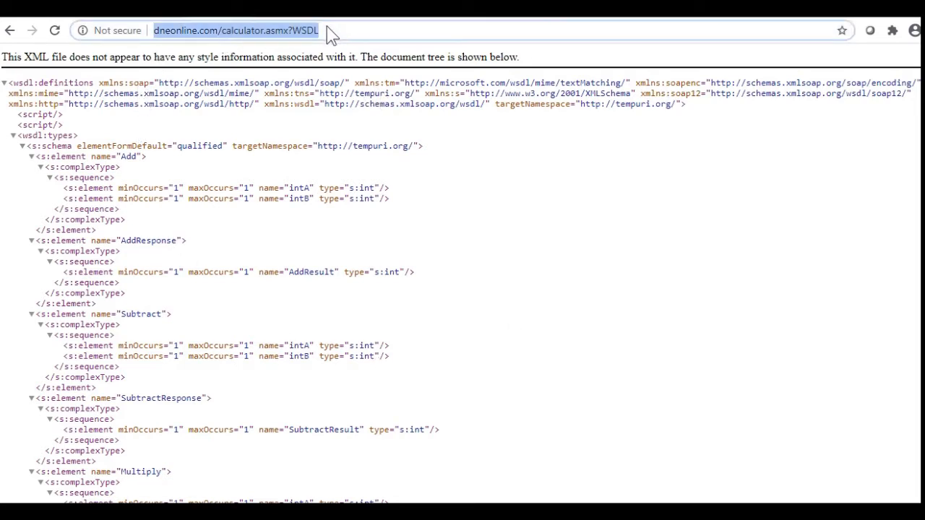
pyautogui.click(581, 500)
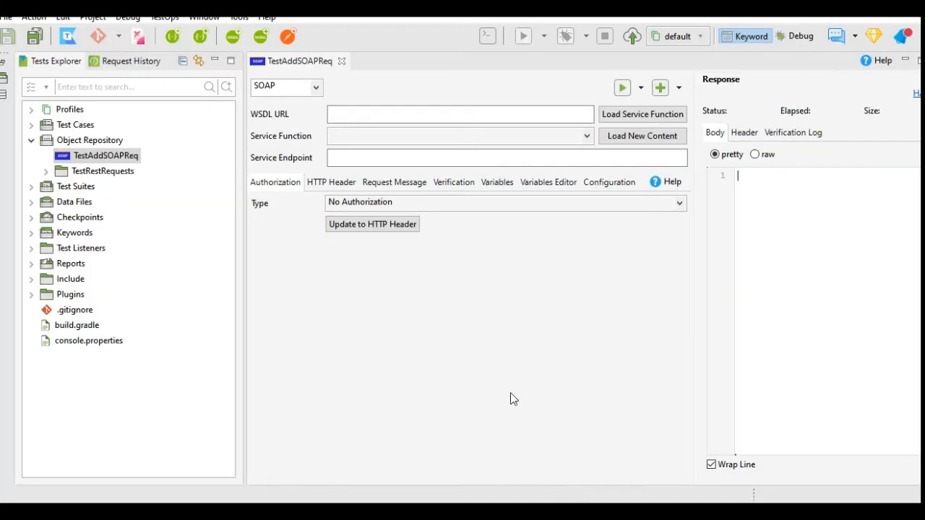
pyautogui.click(370, 121)
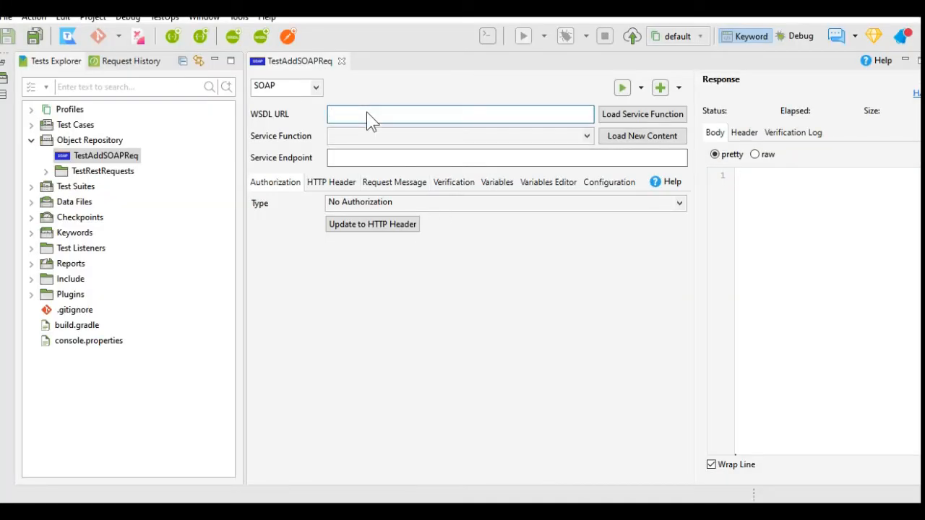
pyautogui.hotkey('ctrl', 'v')
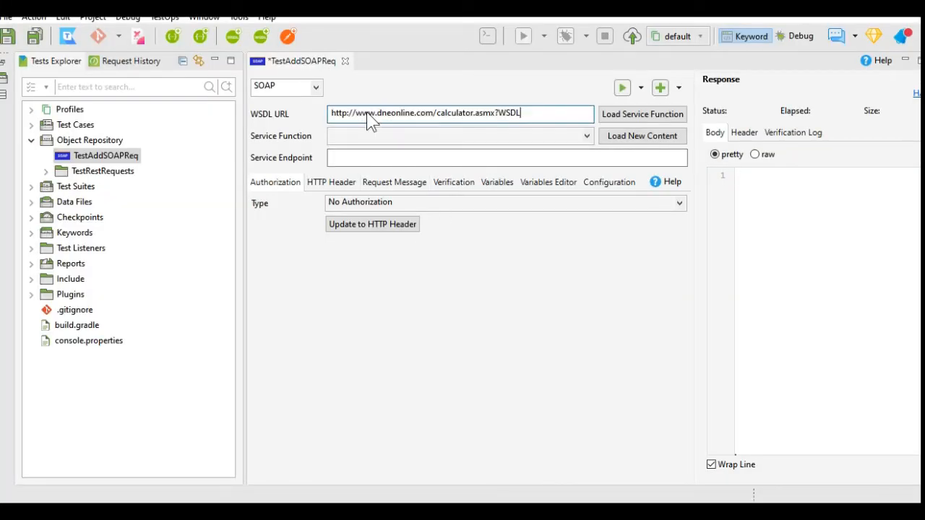
# Step: Load the service functions from the WSDL, choose Add, and load its new content, accepting the override
pyautogui.click(663, 119)
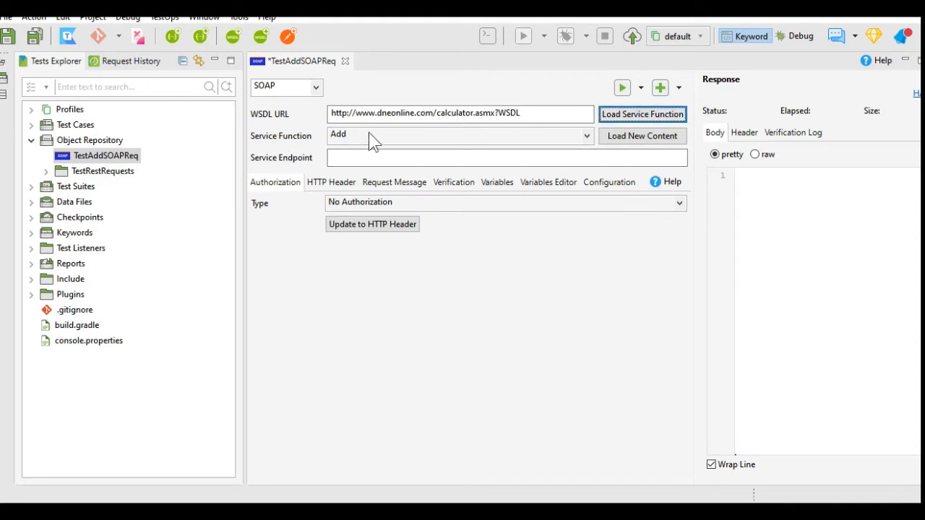
pyautogui.click(587, 136)
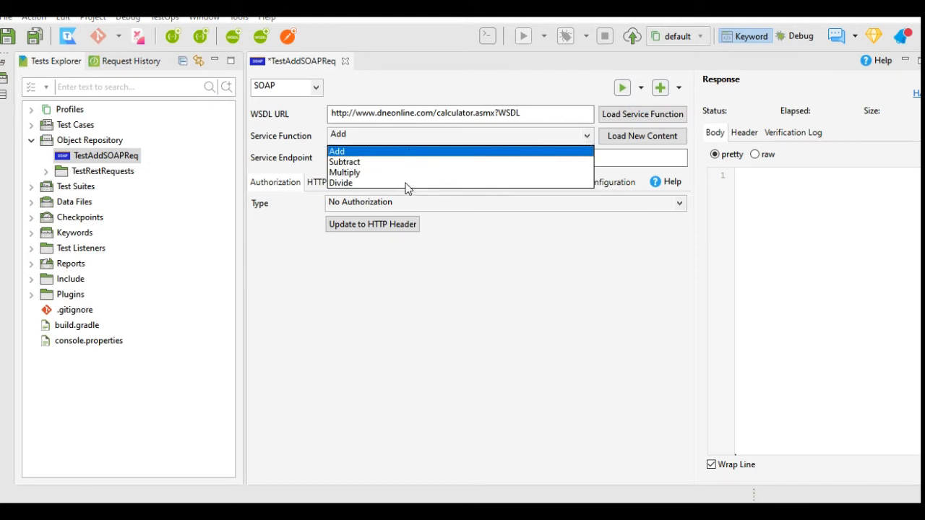
pyautogui.click(388, 151)
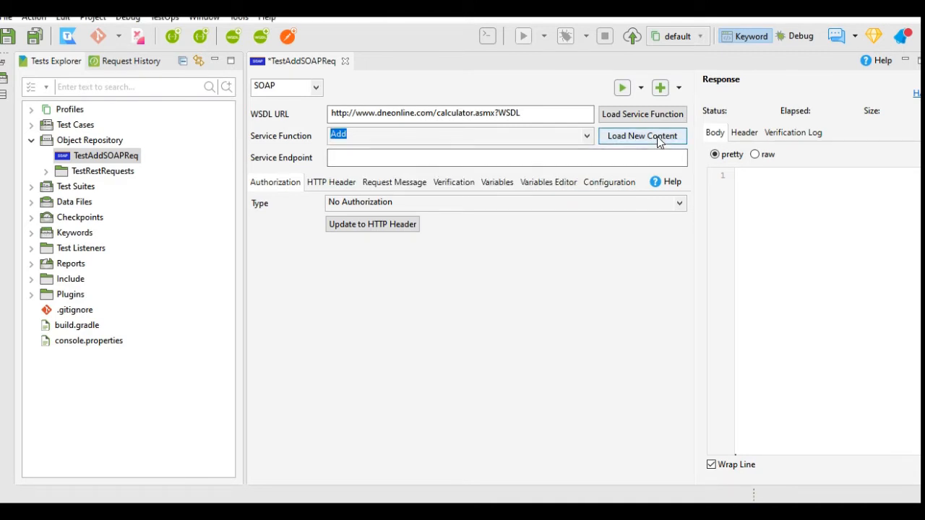
pyautogui.click(628, 142)
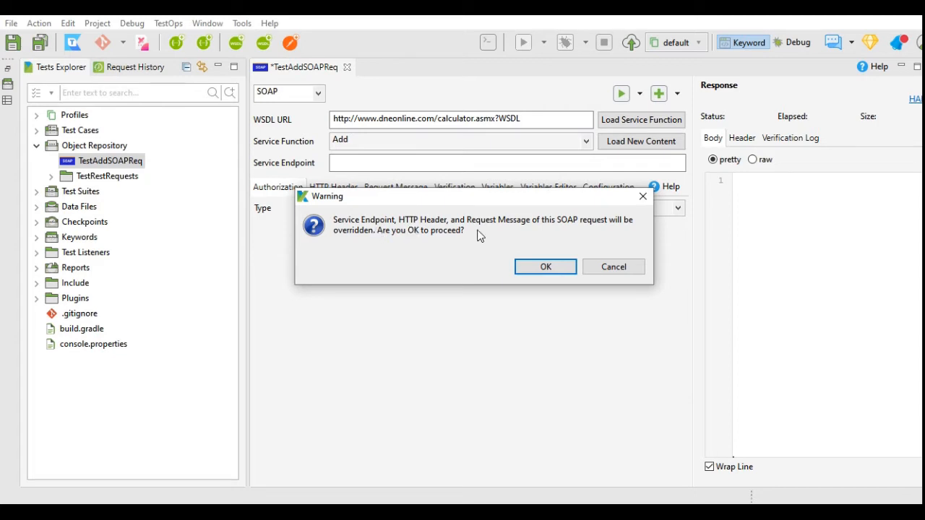
pyautogui.click(547, 268)
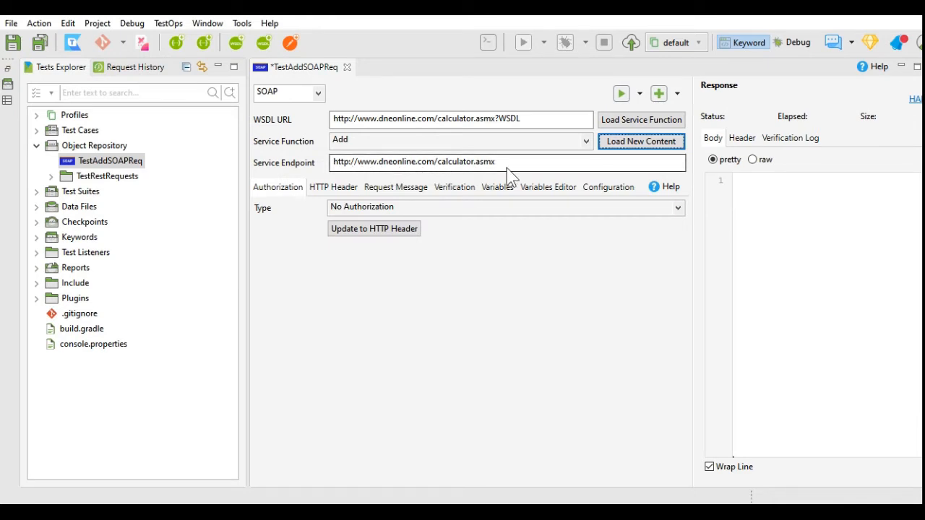
# Step: Review the loaded HTTP header, the SOAP request message and the available service functions, keeping Add selected
pyautogui.click(349, 190)
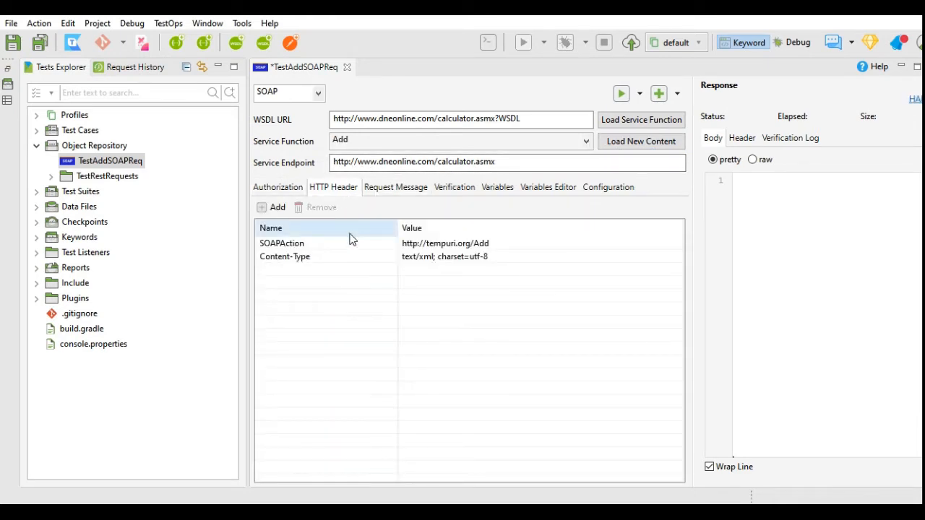
pyautogui.click(396, 189)
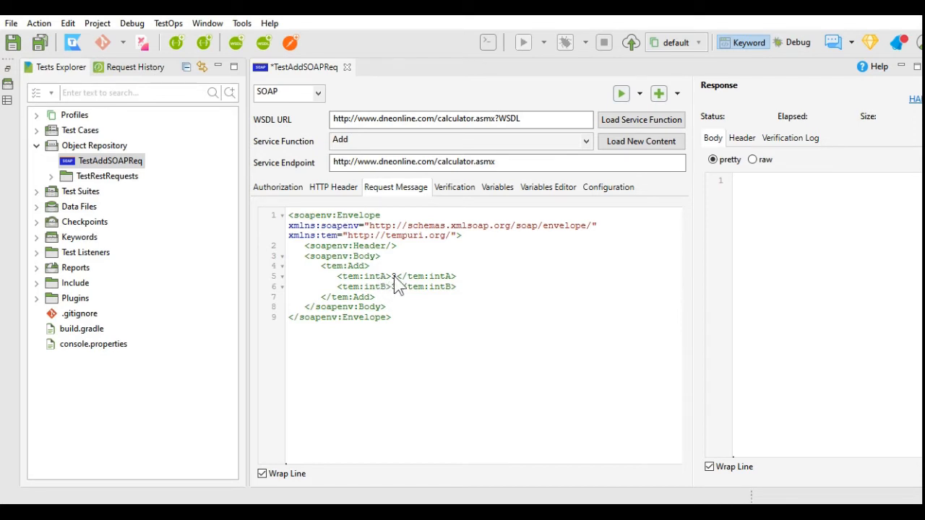
pyautogui.click(414, 317)
pyautogui.click(355, 141)
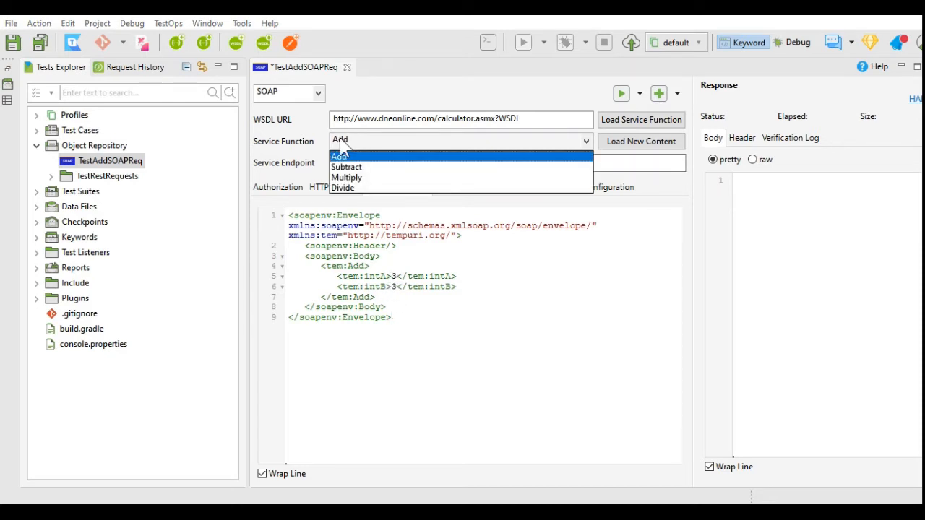
pyautogui.click(434, 266)
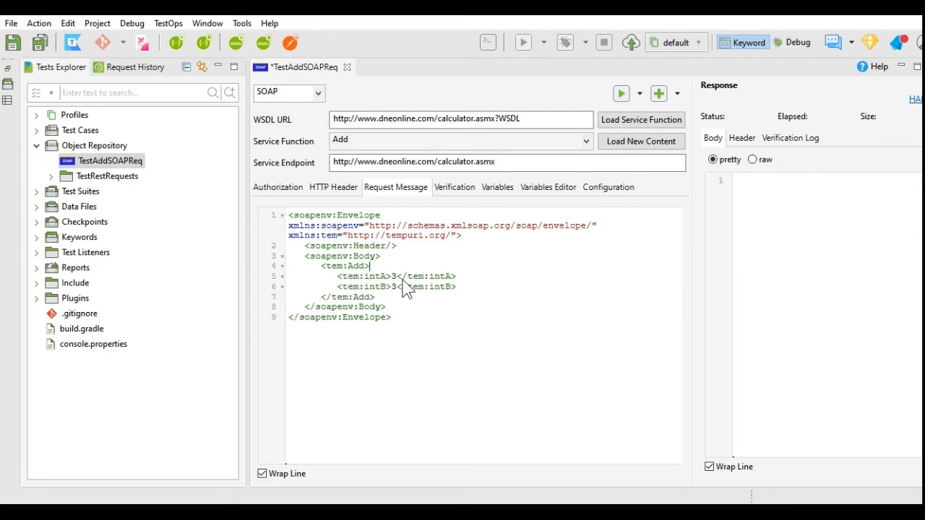
# Step: Save and send the Add request, and inspect the response's header, verification log and body in raw and pretty form
pyautogui.click(620, 95)
pyautogui.click(535, 273)
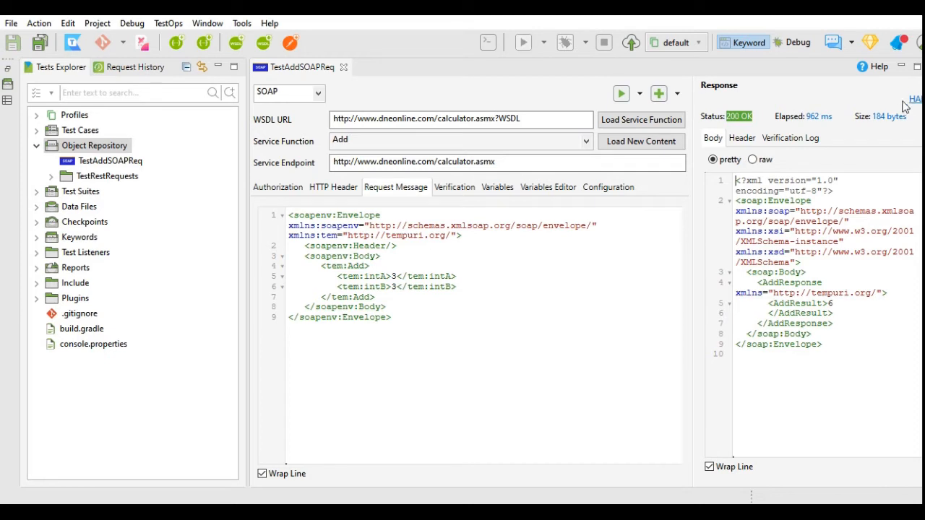
pyautogui.click(748, 142)
pyautogui.click(793, 142)
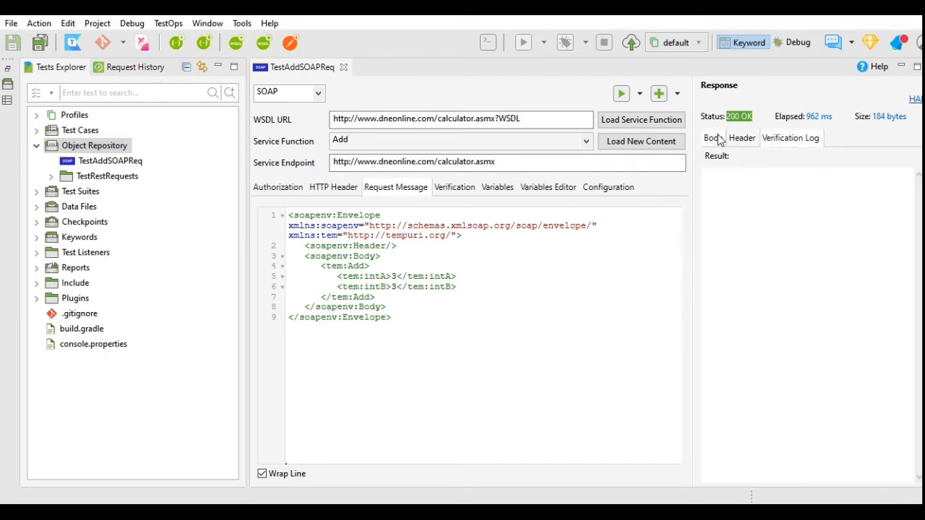
pyautogui.click(714, 138)
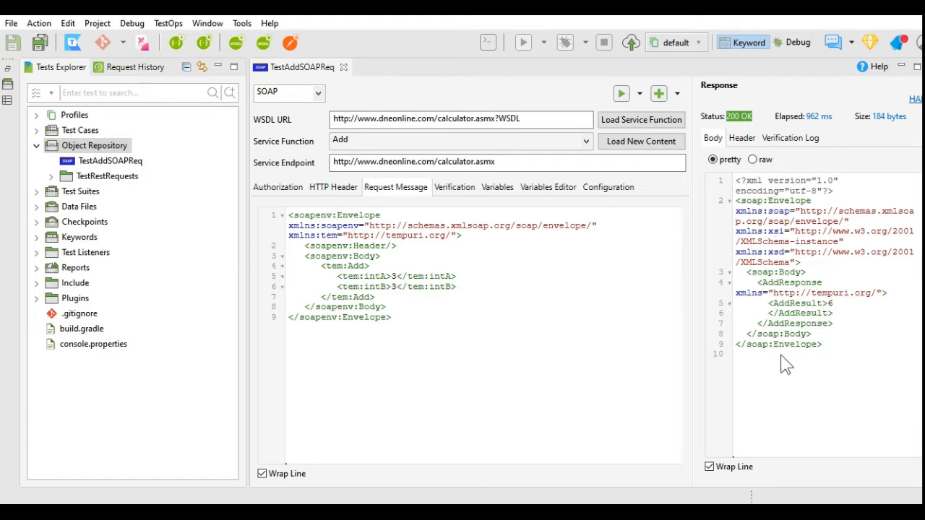
pyautogui.click(754, 162)
pyautogui.click(728, 159)
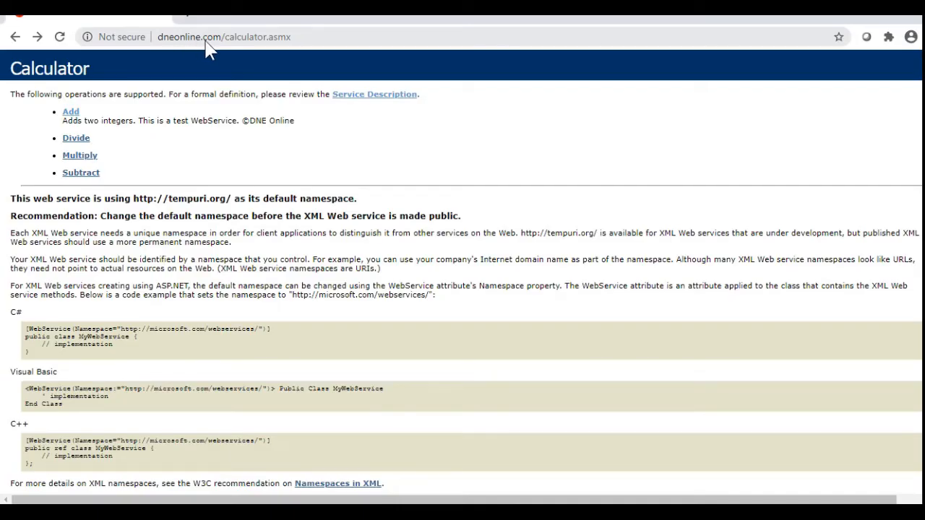
# Step: In the browser, open the calculator's Add operation page and select the ?op=Add part of its address
pyautogui.click(71, 116)
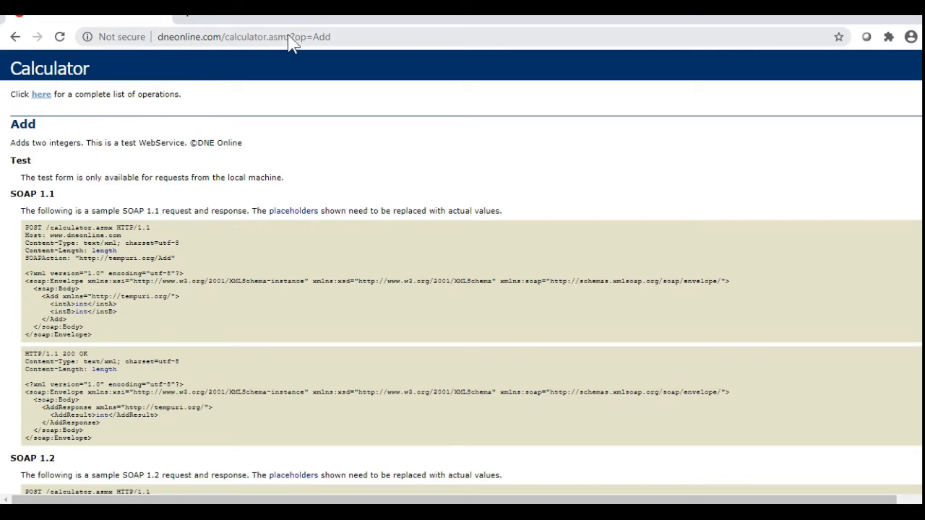
pyautogui.moveTo(291, 37); pyautogui.dragTo(331, 40)
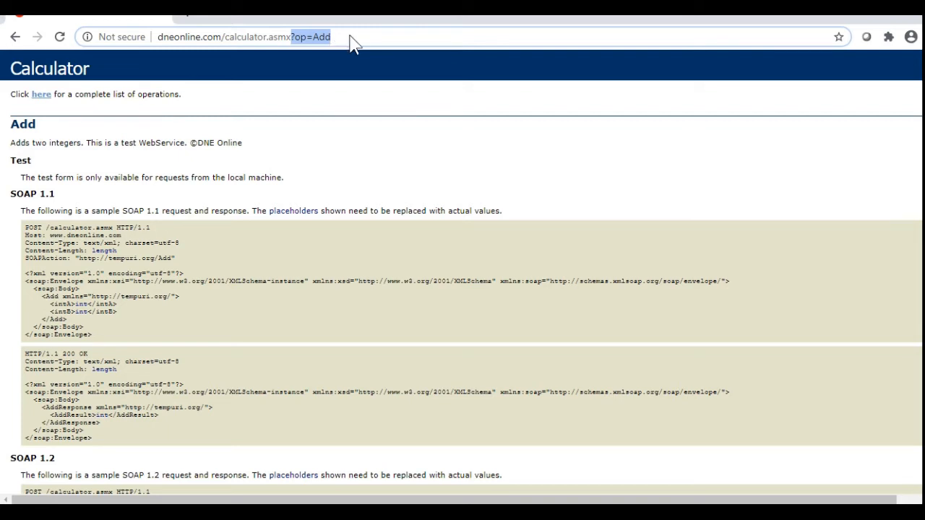
pyautogui.hotkey('ctrl', 'c')
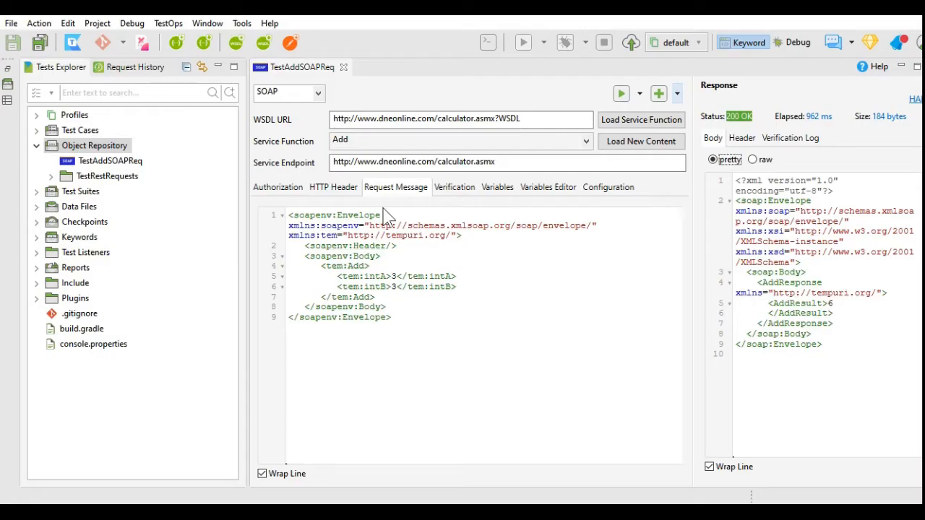
# Step: In Katalon Studio, compare the intA and intB values in the request message with AddResult in the response
pyautogui.click(358, 164)
pyautogui.moveTo(326, 266); pyautogui.dragTo(402, 279)
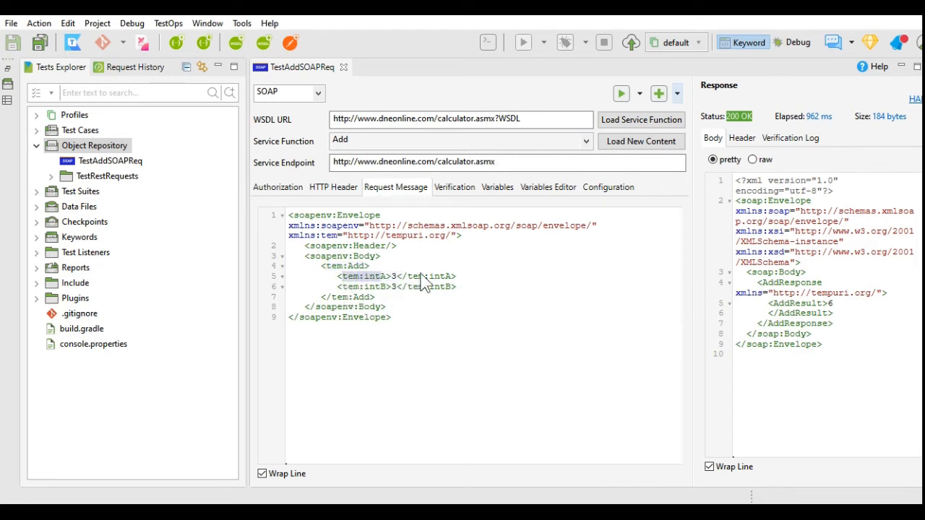
pyautogui.moveTo(347, 287); pyautogui.dragTo(417, 285)
pyautogui.click(397, 277)
pyautogui.click(394, 287)
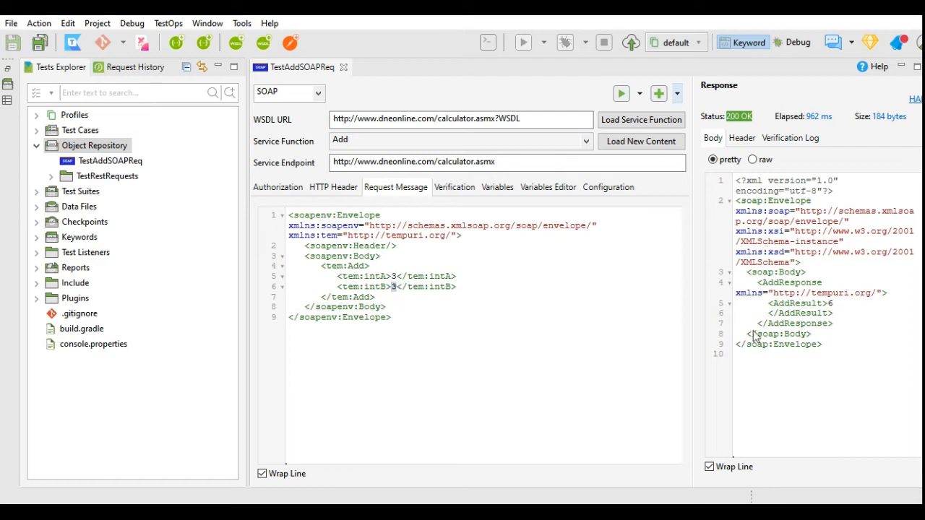
pyautogui.click(836, 306)
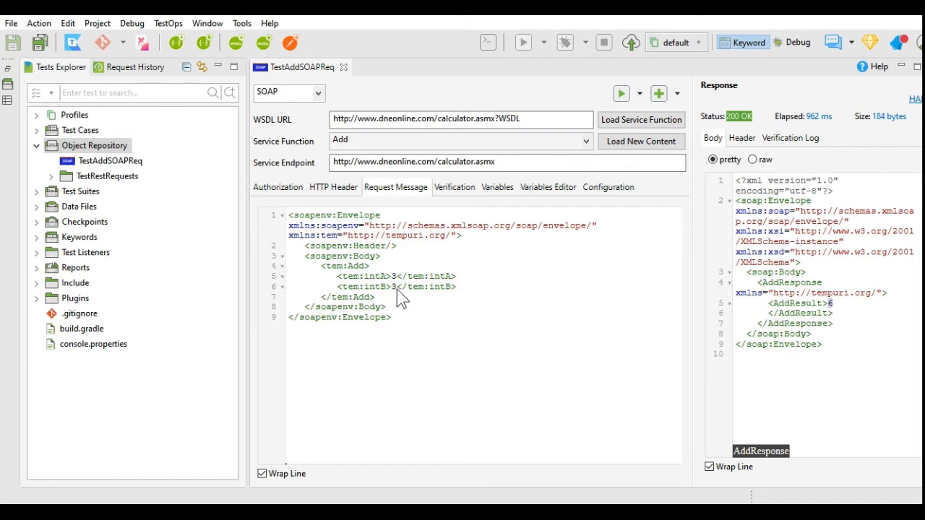
# Step: Set intB to 9 in the request message and resend the request, saving the changes
pyautogui.write('9')
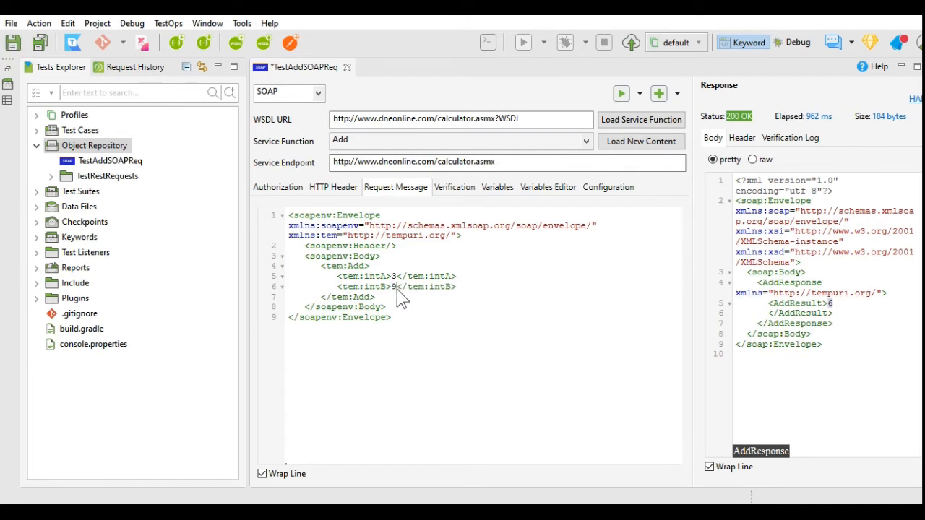
pyautogui.click(621, 93)
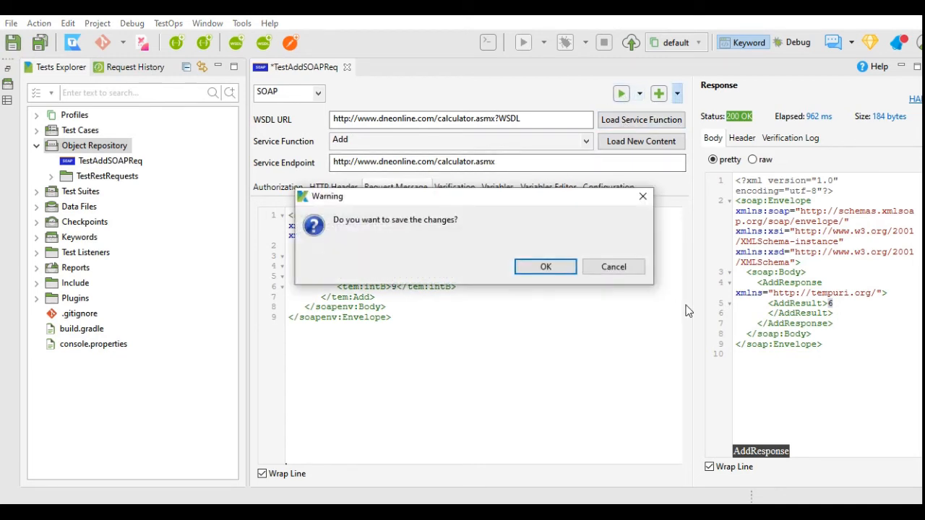
pyautogui.click(569, 270)
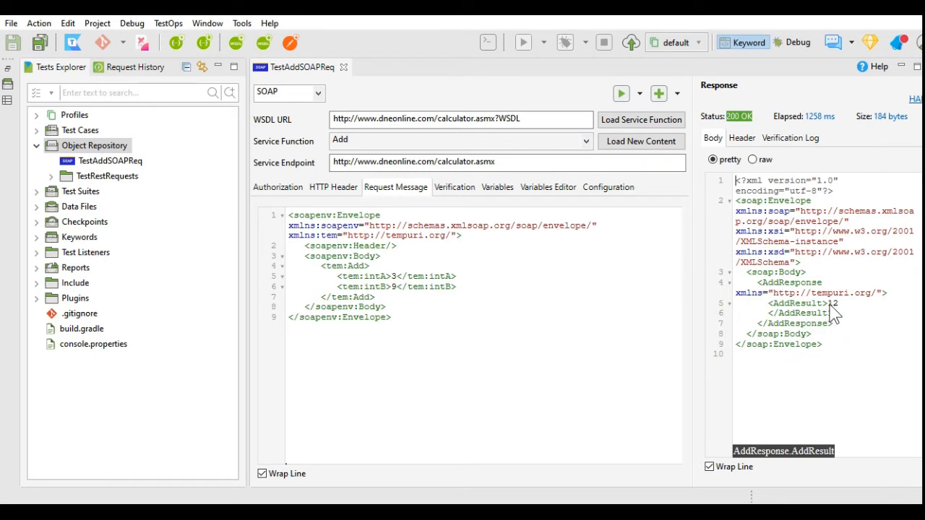
# Step: Review the request method options available for the TestAddSOAPReq request
pyautogui.click(316, 97)
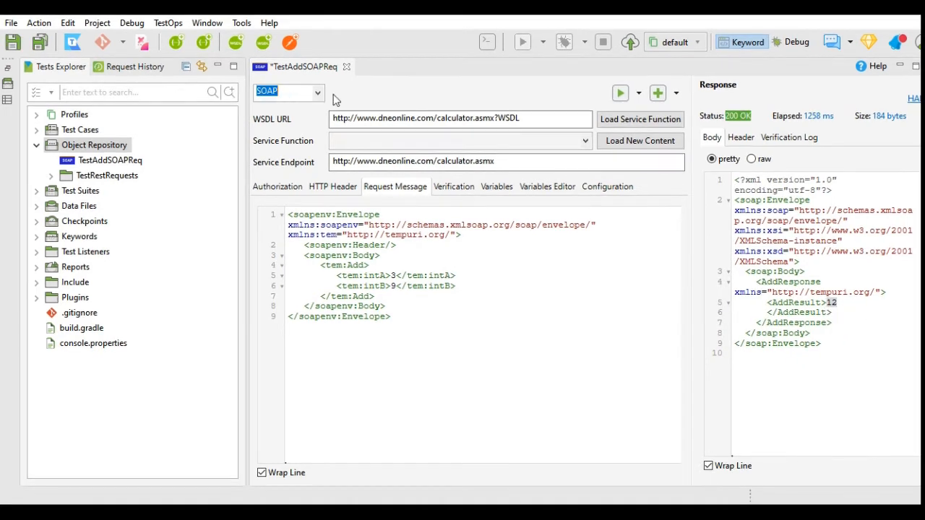
pyautogui.click(316, 93)
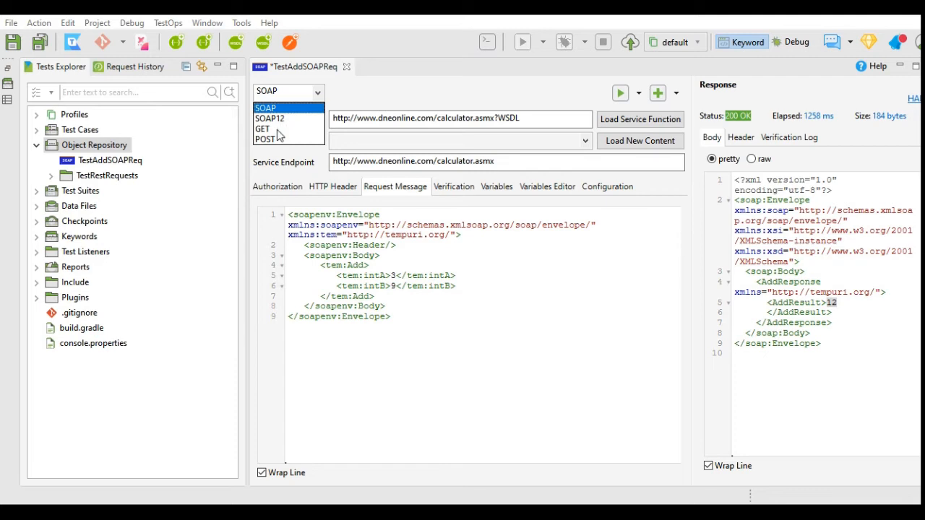
pyautogui.click(484, 252)
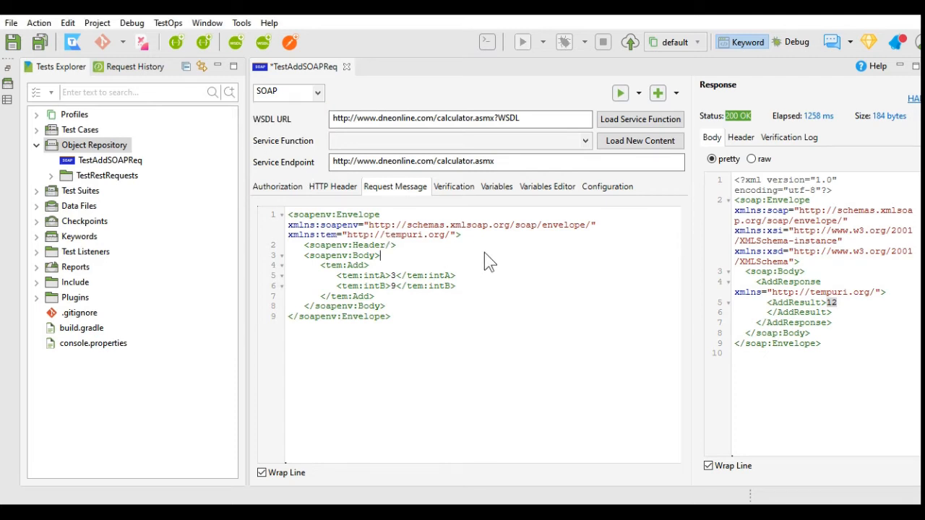
pyautogui.click(319, 92)
pyautogui.click(318, 94)
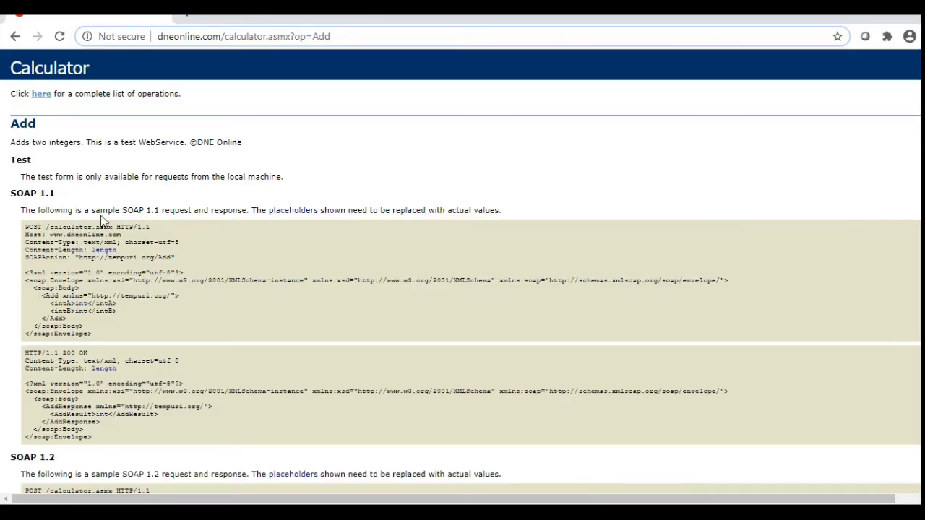
# Step: In the browser, return to the calculator's operation list, reopen the Add page and highlight 200 OK in the SOAP 1.1 sample response
pyautogui.click(15, 36)
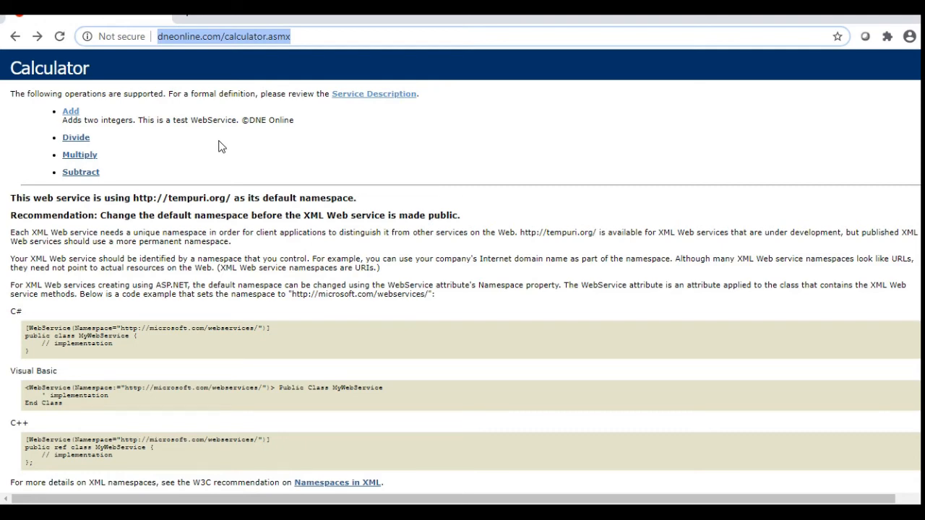
pyautogui.click(69, 113)
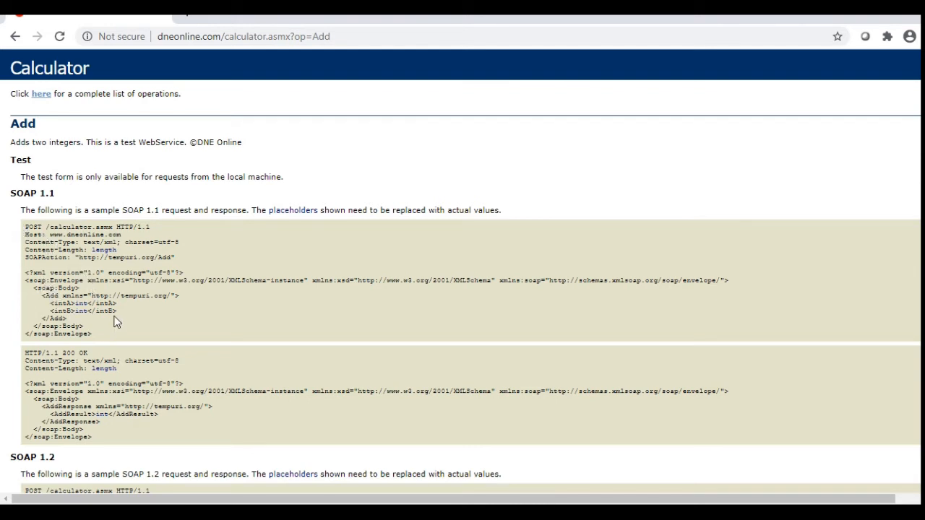
pyautogui.scroll(-1, 115, 321)
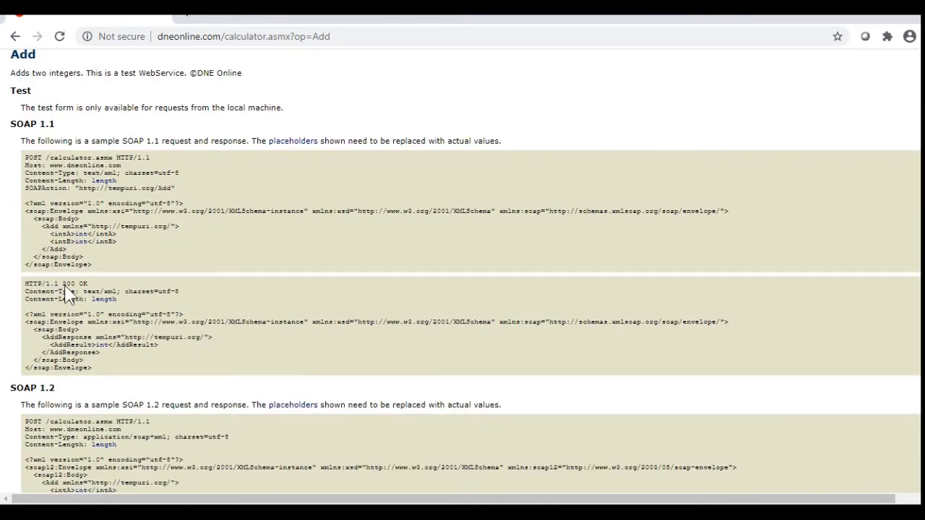
pyautogui.moveTo(63, 284); pyautogui.dragTo(87, 284)
pyautogui.scroll(1, 149, 372)
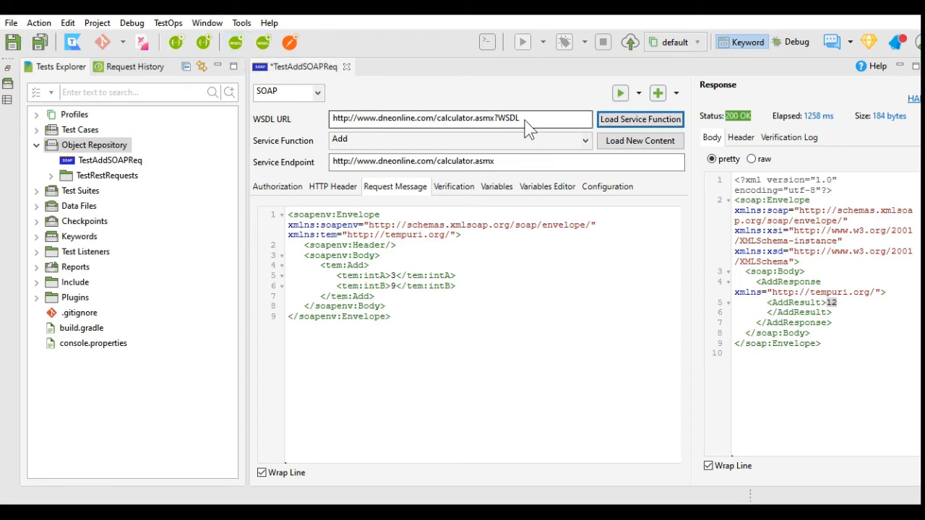
# Step: In Katalon Studio, review the available service functions and close the TestAddSOAPReq request, saving its changes
pyautogui.click(584, 142)
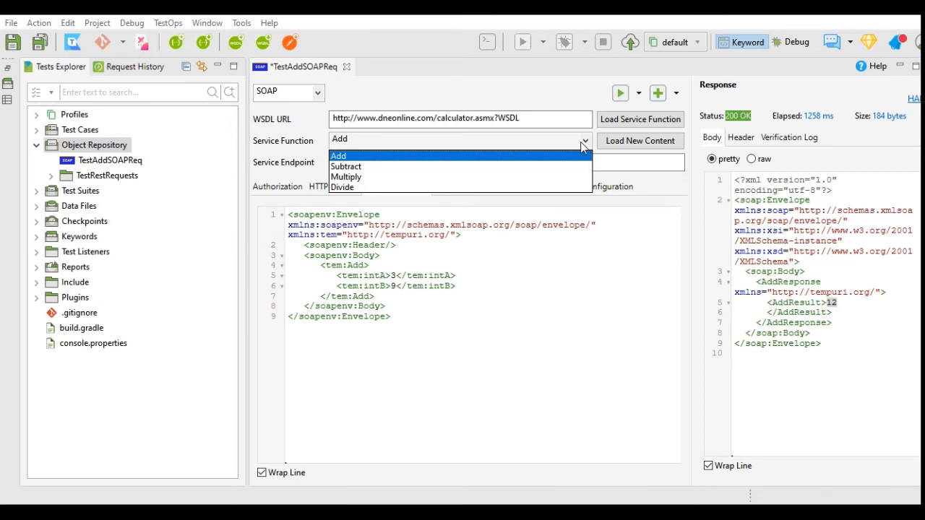
pyautogui.click(658, 231)
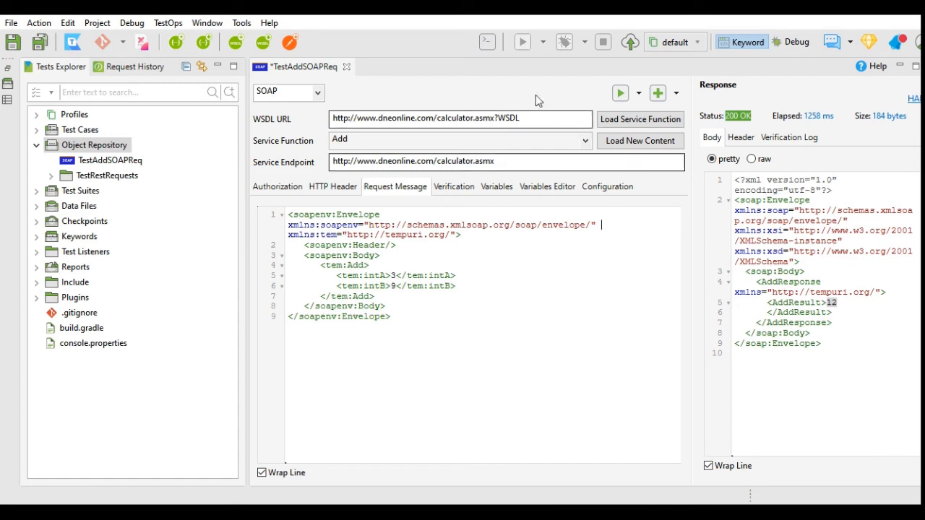
pyautogui.click(262, 43)
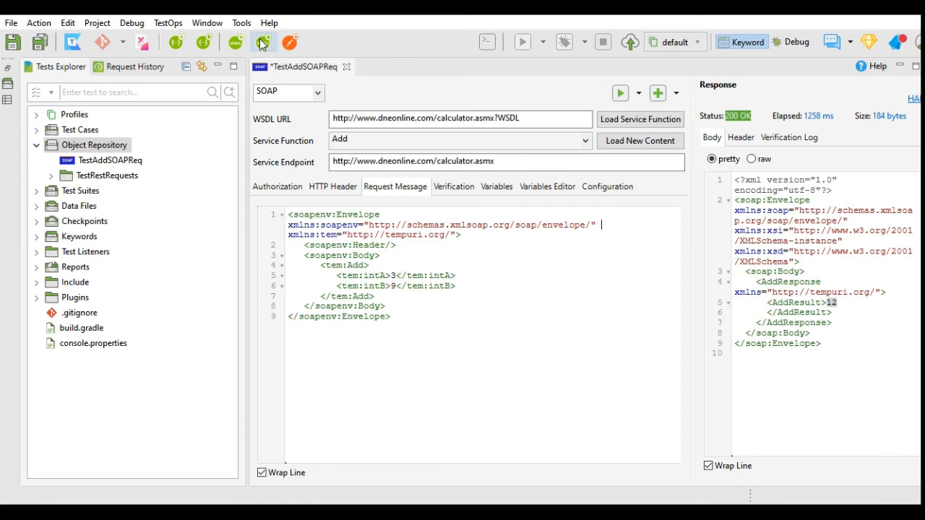
pyautogui.click(347, 67)
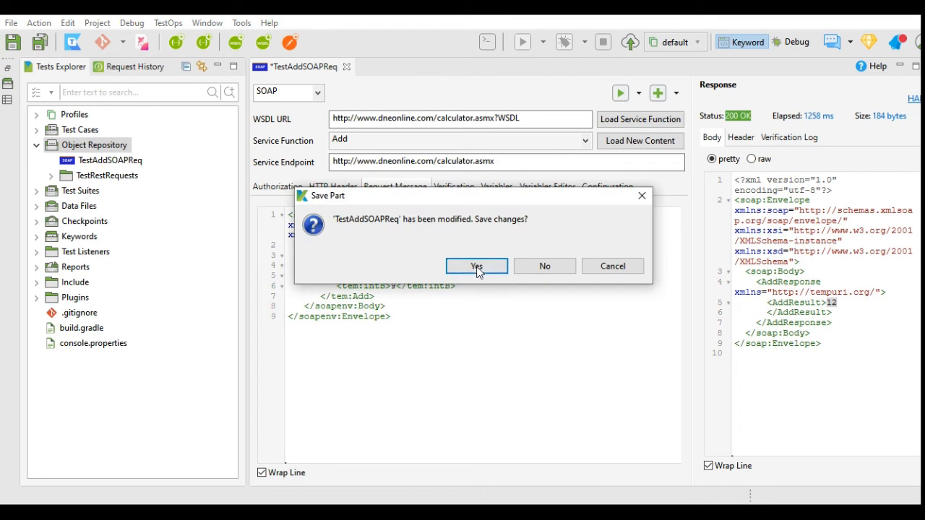
pyautogui.click(475, 265)
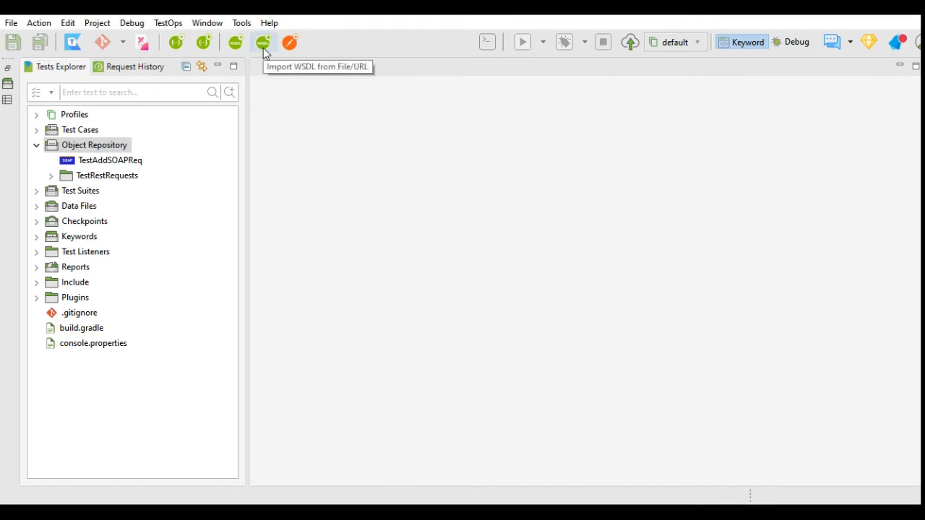
pyautogui.click(264, 48)
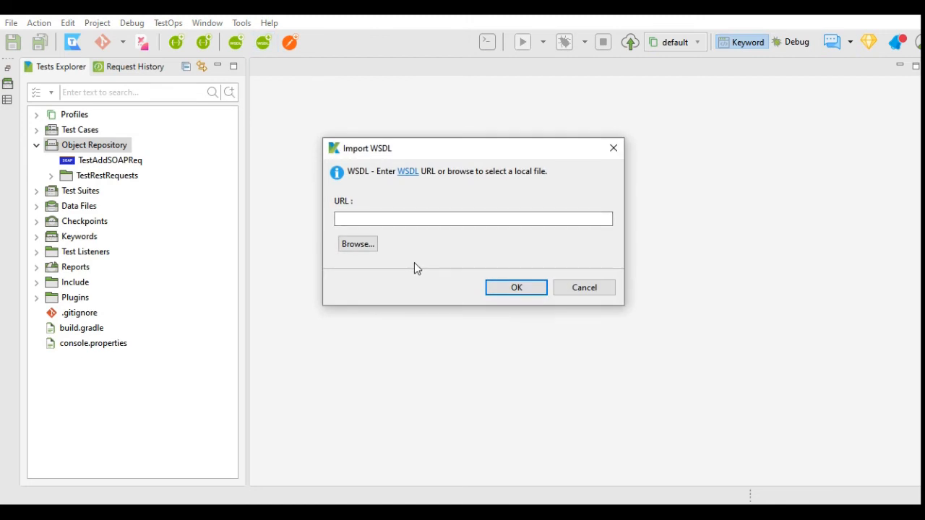
pyautogui.click(376, 227)
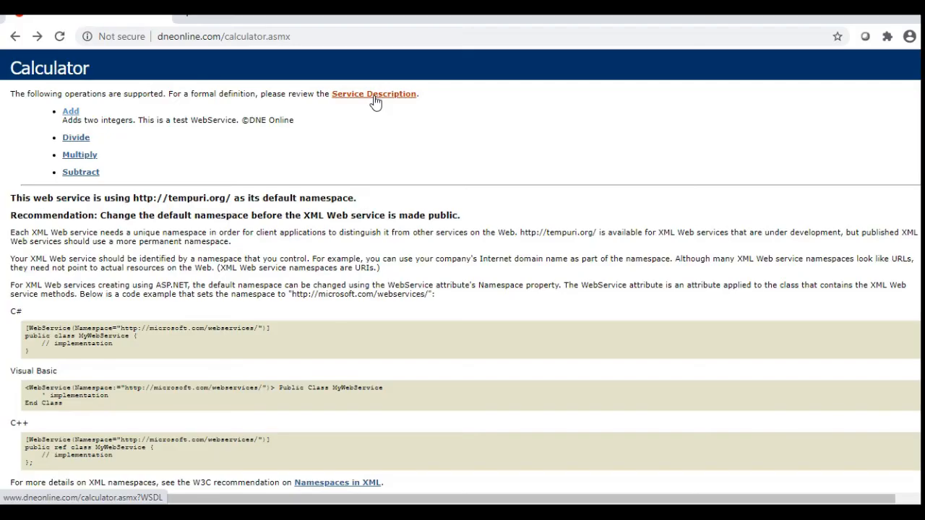
pyautogui.click(375, 94)
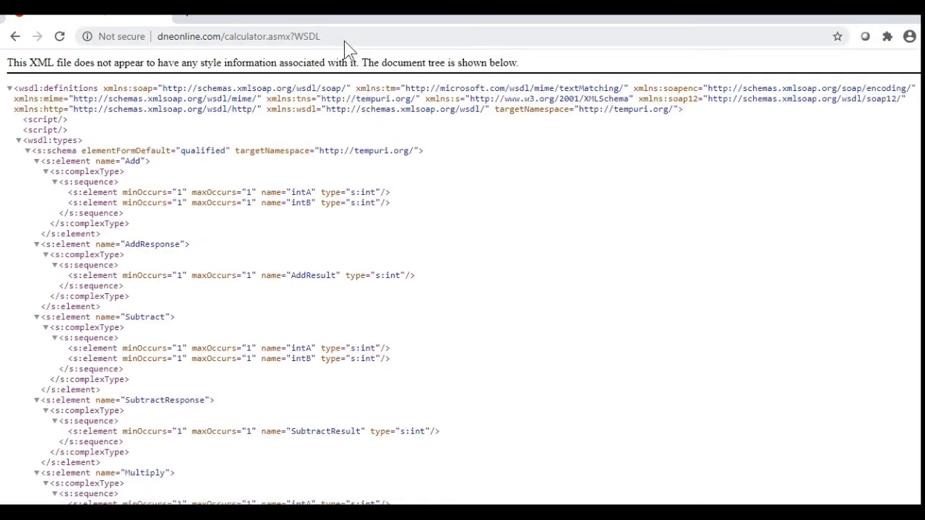
pyautogui.click(344, 39)
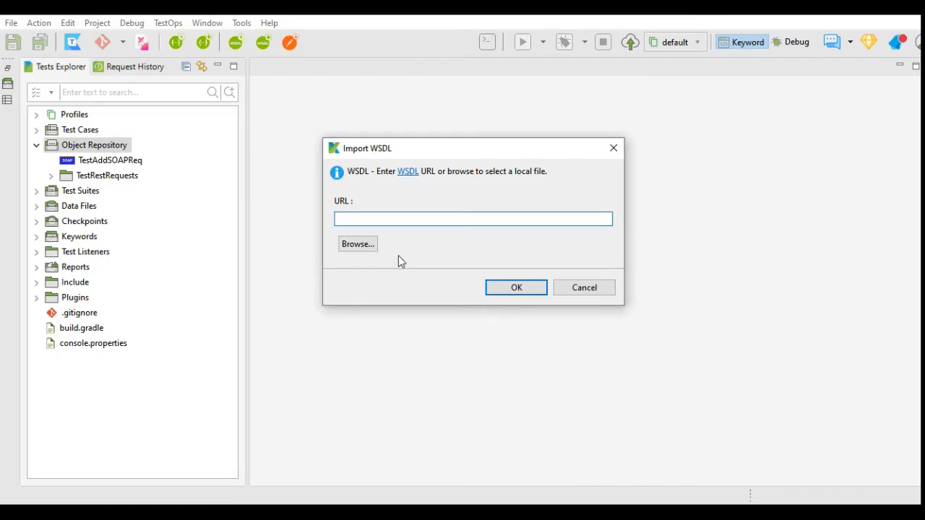
pyautogui.write('http://www.dneonline.com/calculator.asmx?WSDL')
pyautogui.click(517, 287)
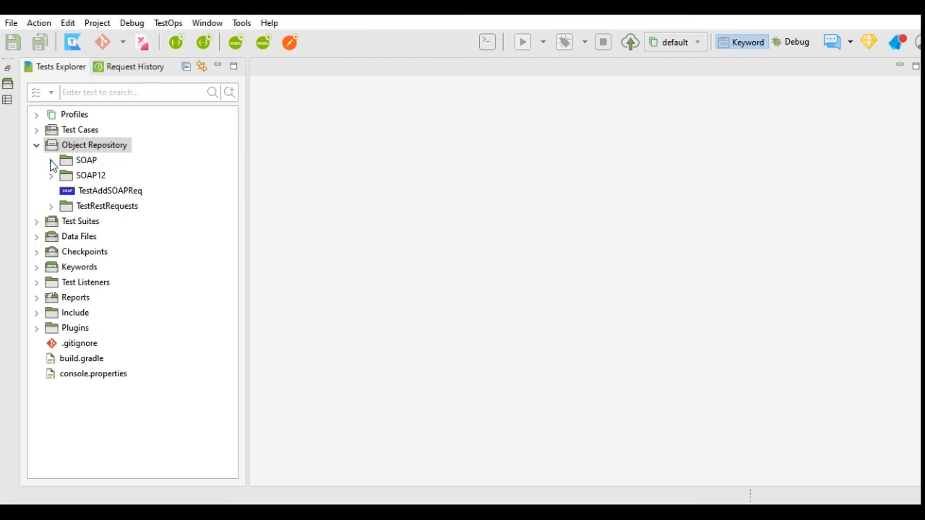
# Step: Expand the imported SOAP and SOAP12 folders and inspect the SOAP Add request's message, HTTP header and service function list
pyautogui.click(50, 160)
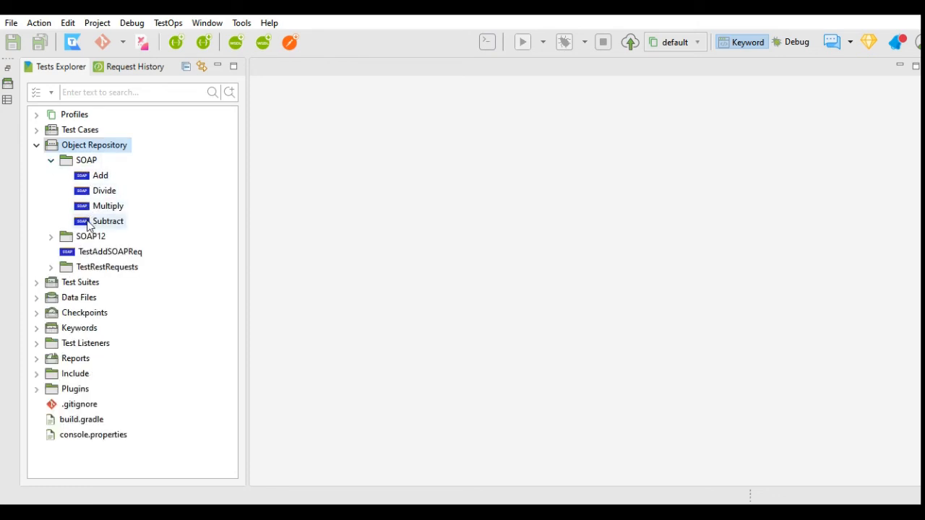
pyautogui.click(51, 237)
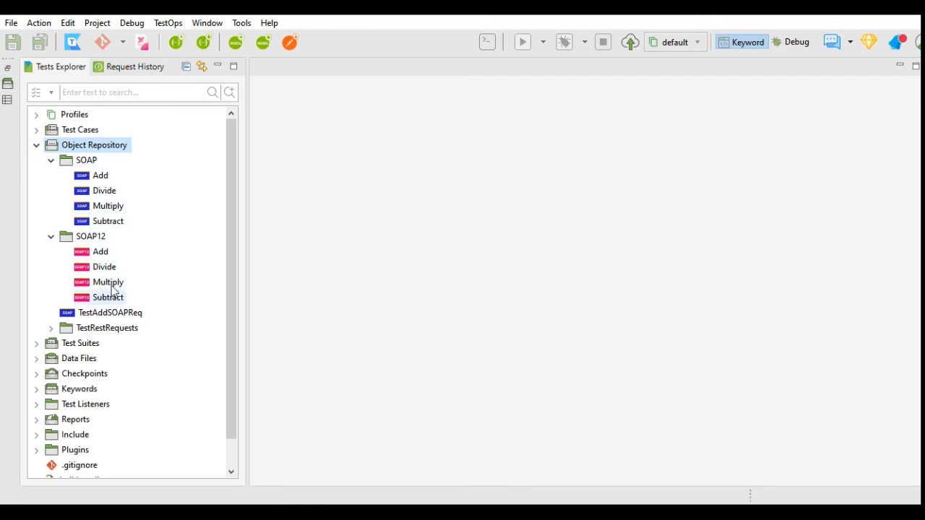
pyautogui.doubleClick(102, 177)
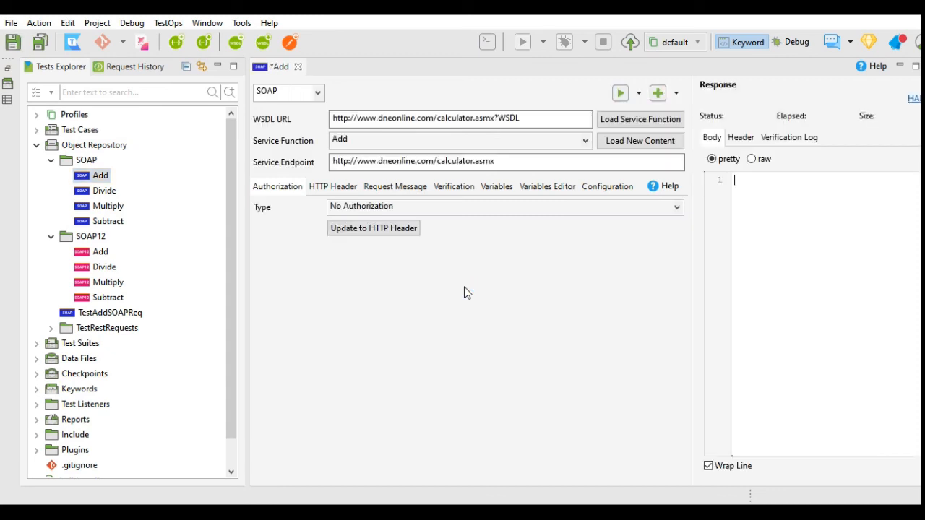
pyautogui.click(380, 187)
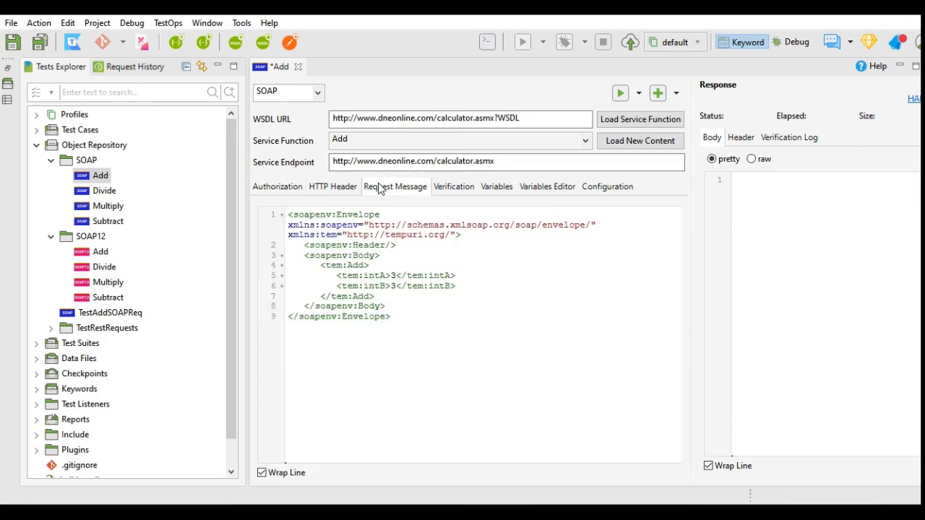
pyautogui.click(332, 186)
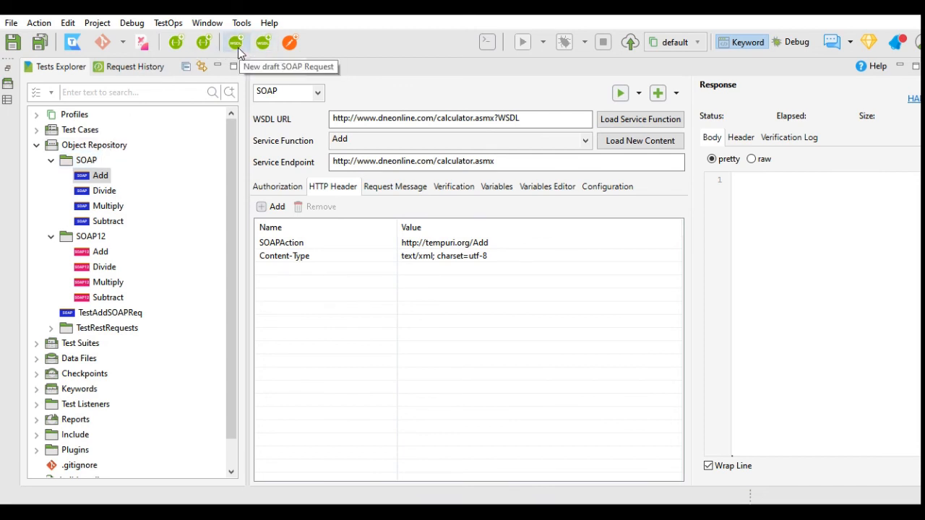
pyautogui.click(488, 143)
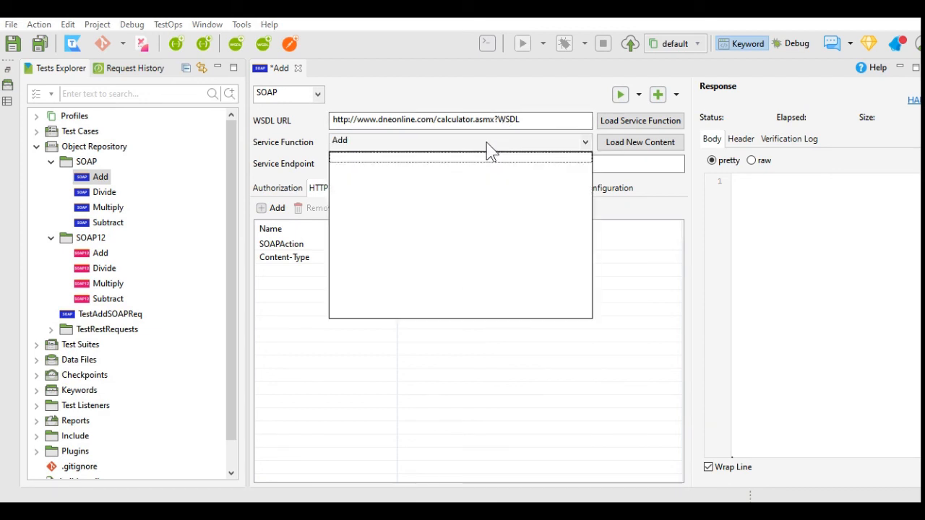
pyautogui.click(656, 308)
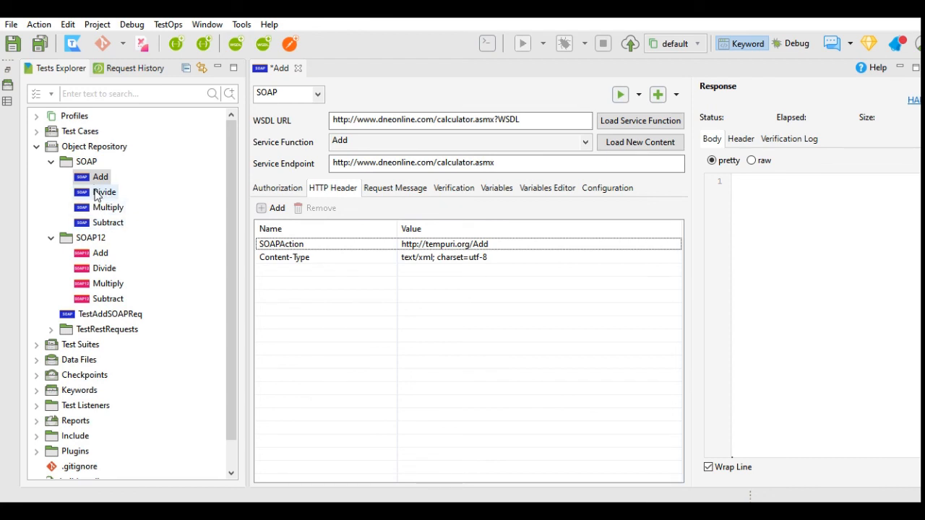
# Step: Open the Add request in the SOAP12 folder for review, and collapse that folder while keeping the SOAP folder expanded
pyautogui.doubleClick(100, 254)
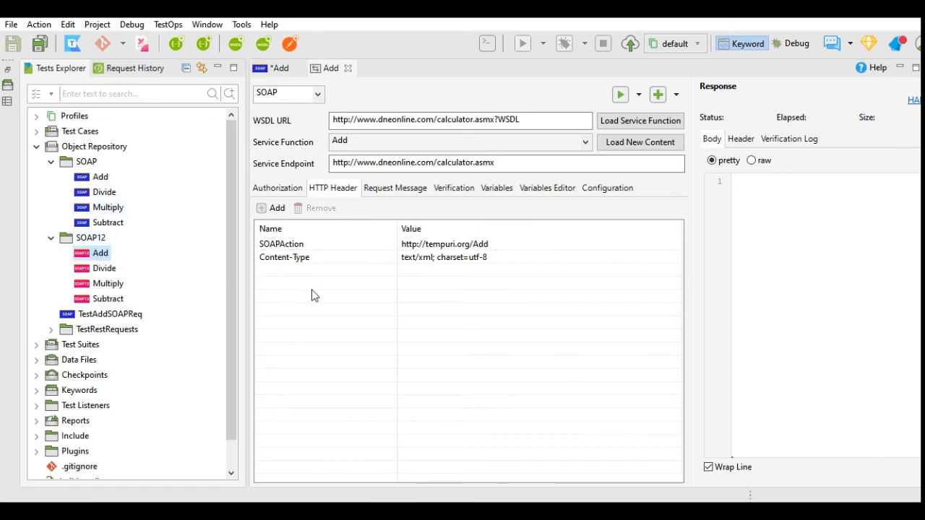
pyautogui.doubleClick(96, 257)
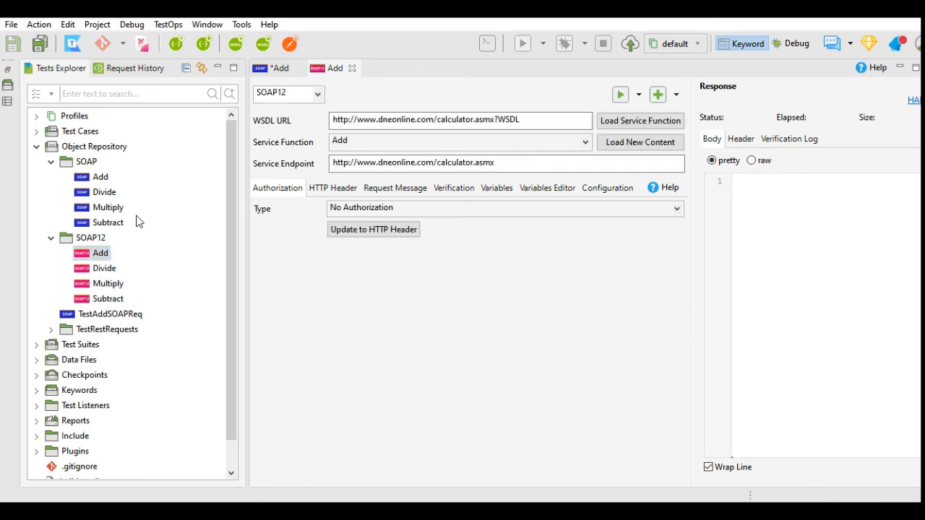
pyautogui.click(50, 237)
pyautogui.click(51, 161)
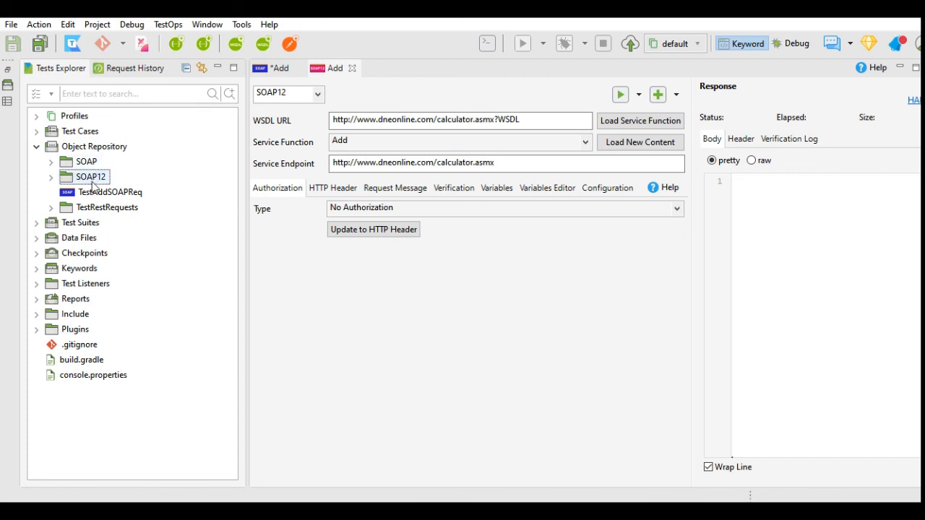
pyautogui.click(50, 163)
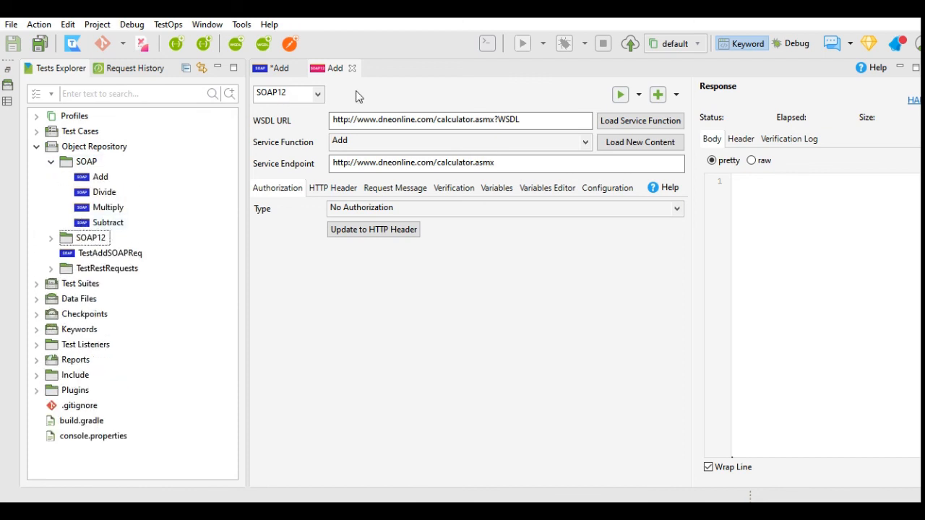
# Step: Close both open Add requests and reopen the Add request from the SOAP folder
pyautogui.click(352, 68)
pyautogui.click(297, 68)
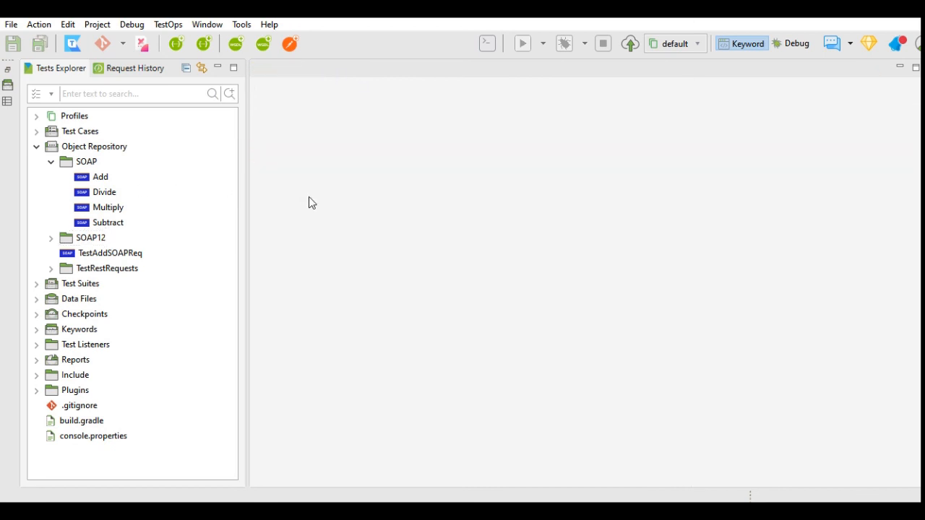
pyautogui.click(85, 166)
pyautogui.doubleClick(99, 177)
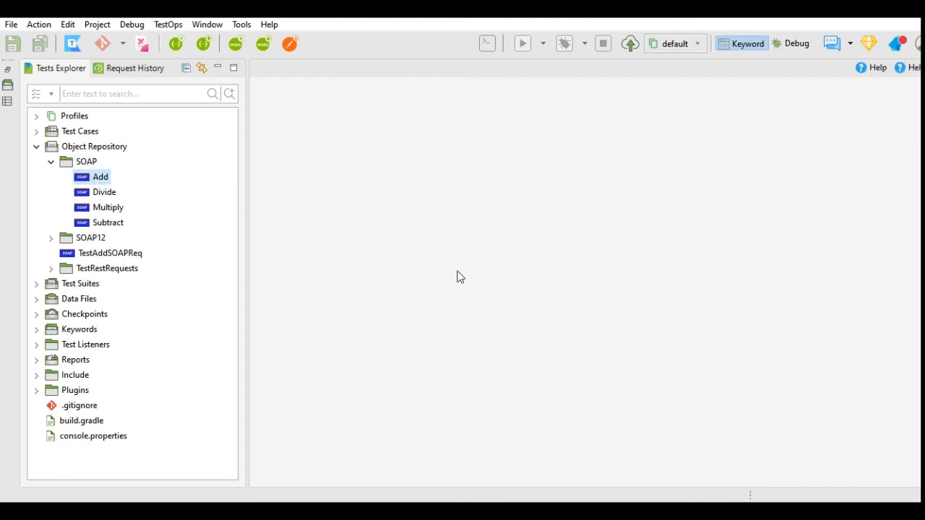